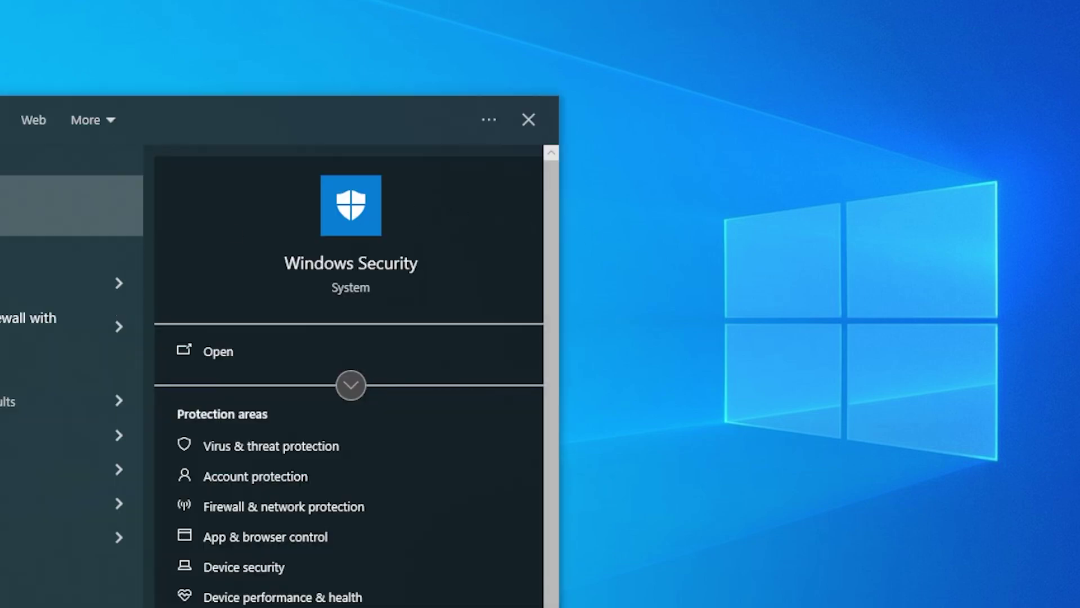
# Launch Windows Security from the Start menu search results
pyautogui.press('Return')
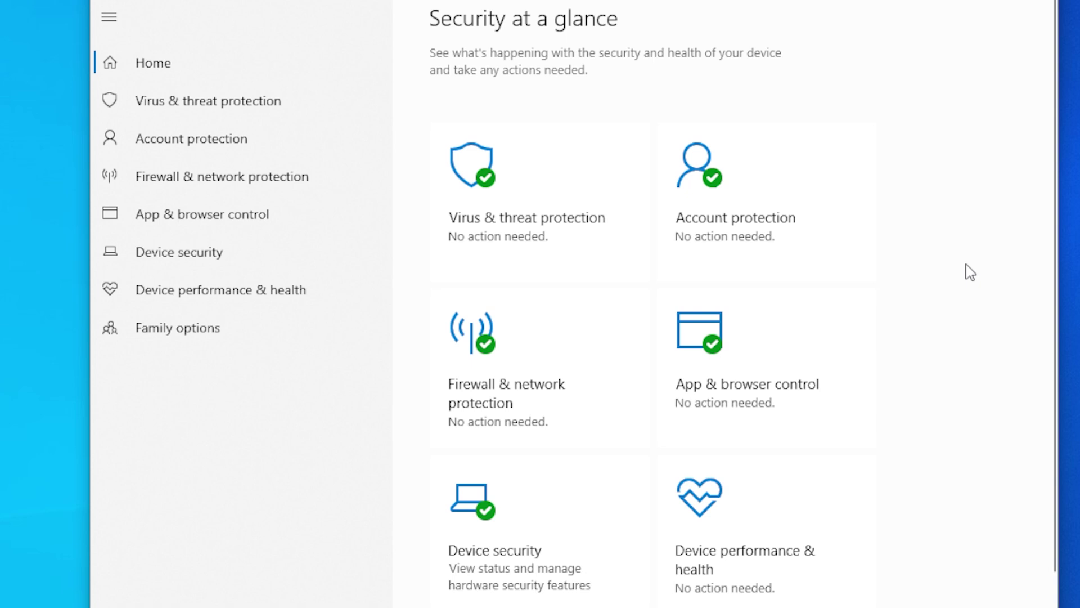
# Search Start for 'windows security' to list its protection areas
pyautogui.press('super')
pyautogui.write('windows security')
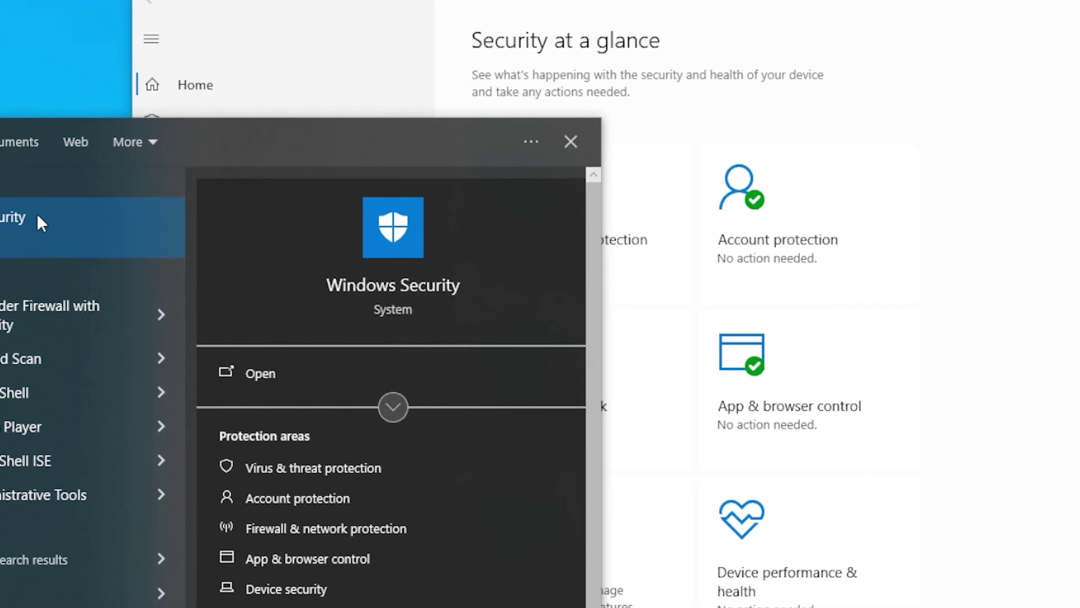
# Maximize Windows Security and open Virus & threat protection's Manage settings page
pyautogui.click(389, 21)
pyautogui.click(1018, 12)
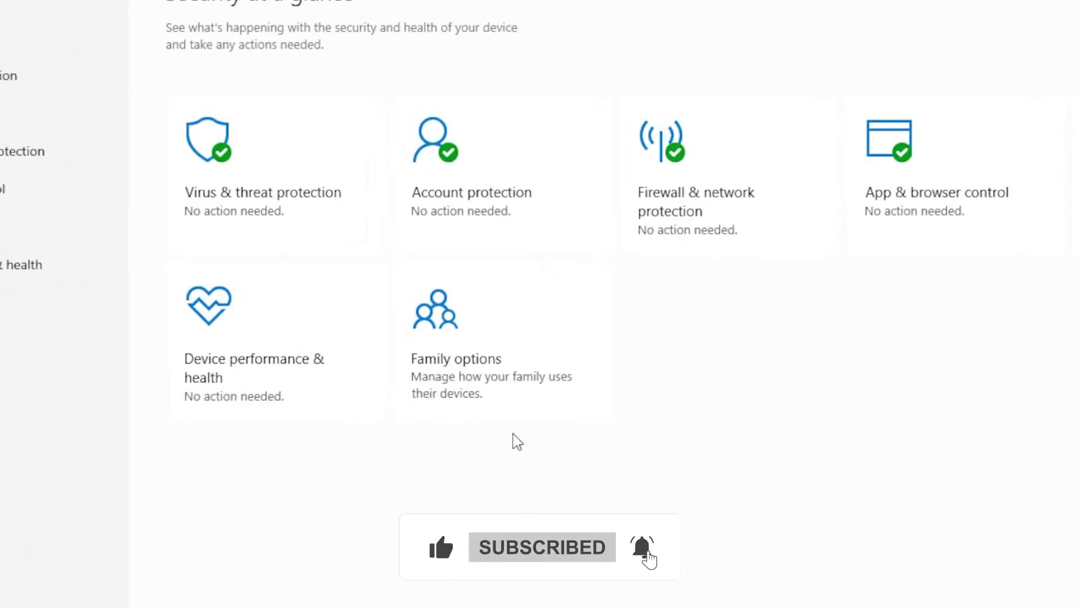
pyautogui.click(277, 165)
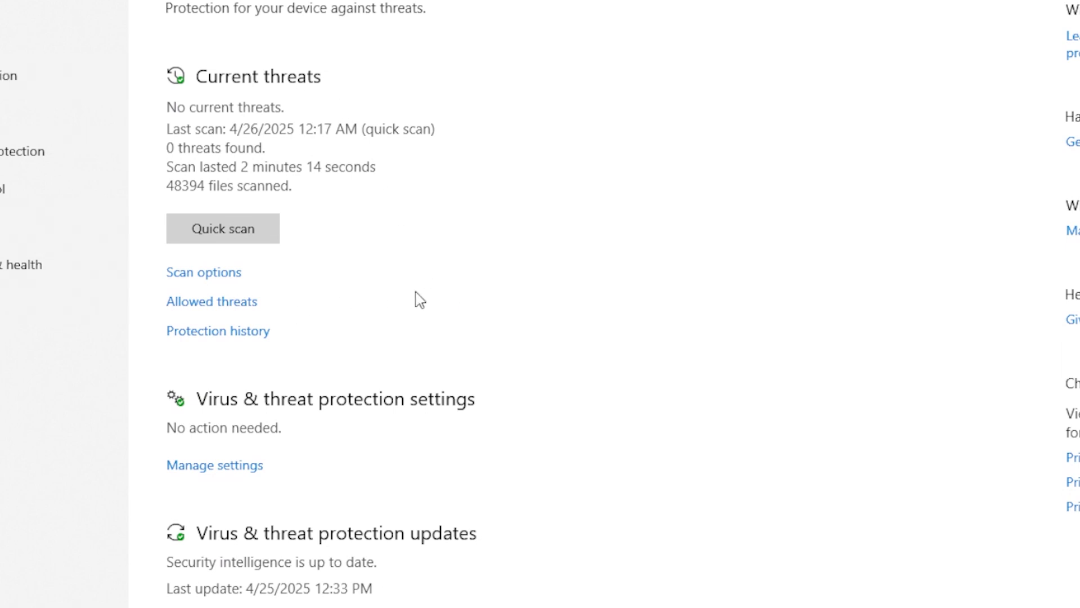
pyautogui.scroll(-2, 272, 350)
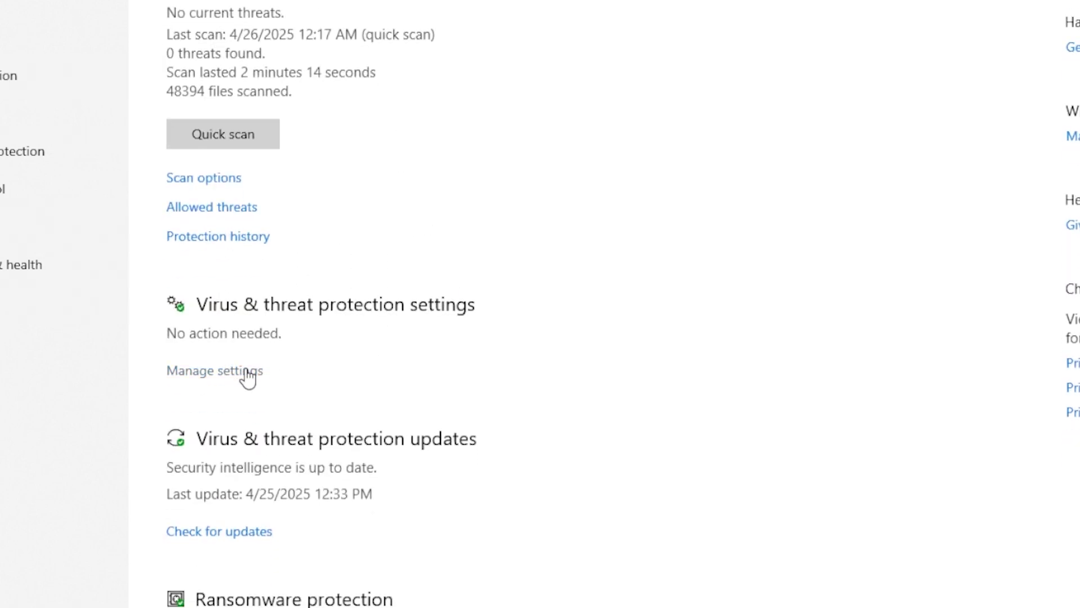
pyautogui.click(208, 381)
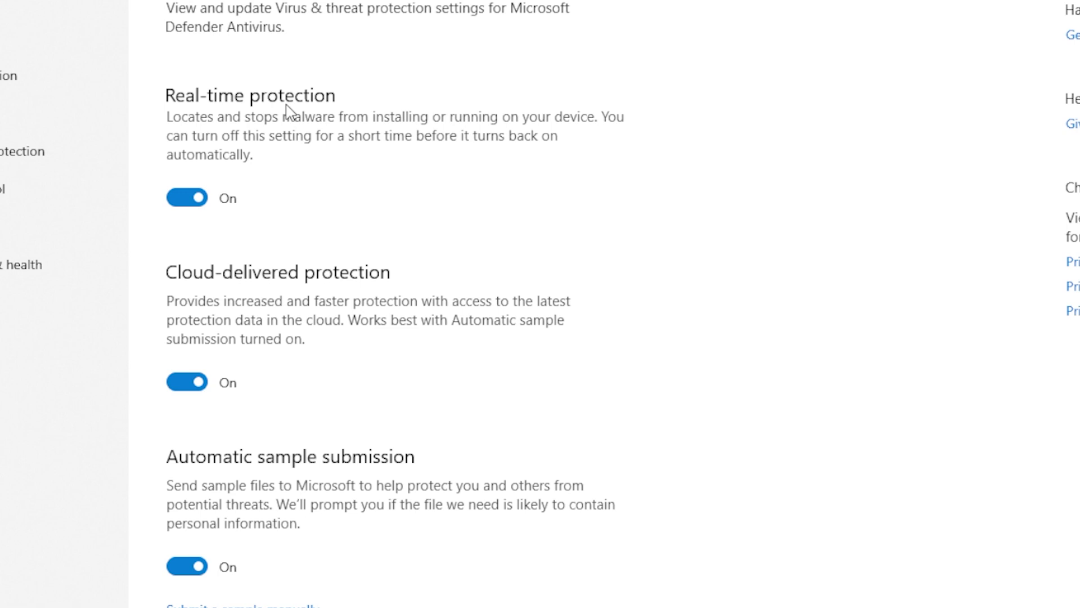
# Switch Real-time protection off
pyautogui.click(198, 200)
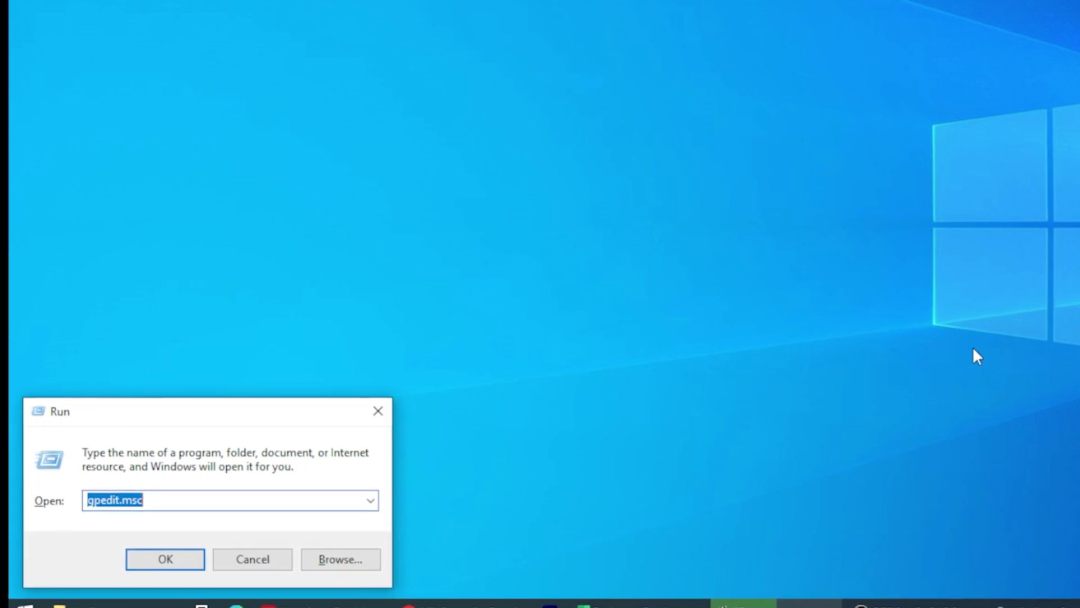
# Launch gpedit.msc and browse to Administrative Templates > Windows Components > Microsoft Defender Antivirus
pyautogui.press('Return')
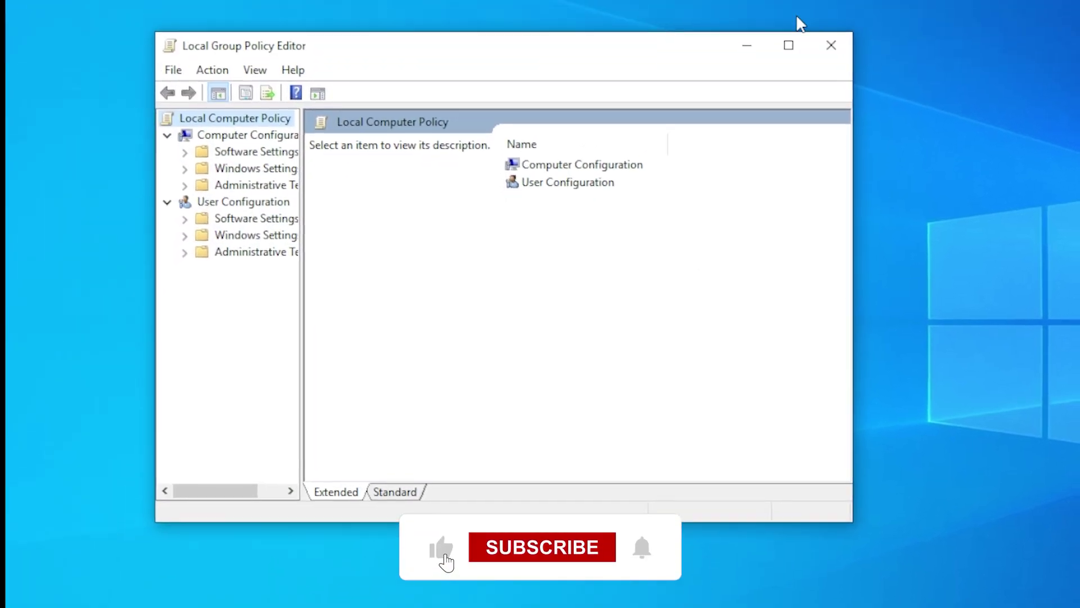
pyautogui.click(789, 45)
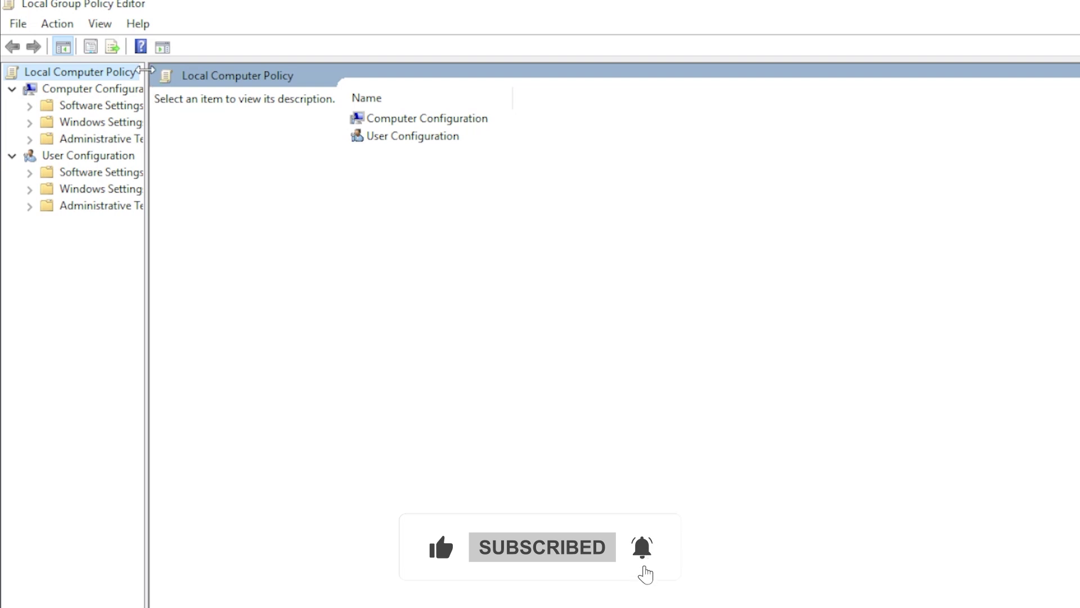
pyautogui.moveTo(145, 78); pyautogui.dragTo(270, 112)
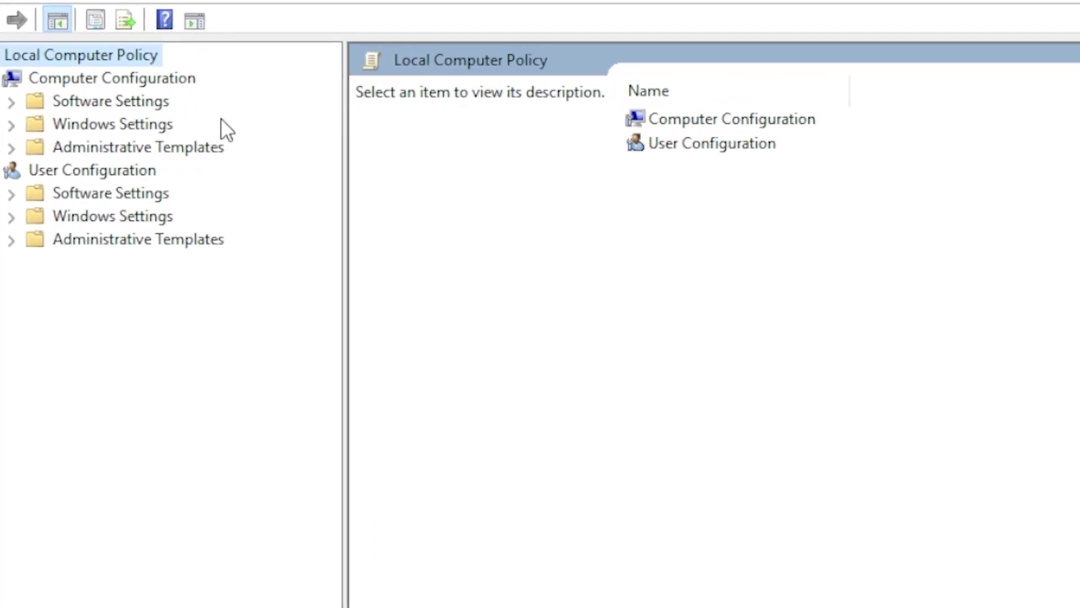
pyautogui.click(148, 84)
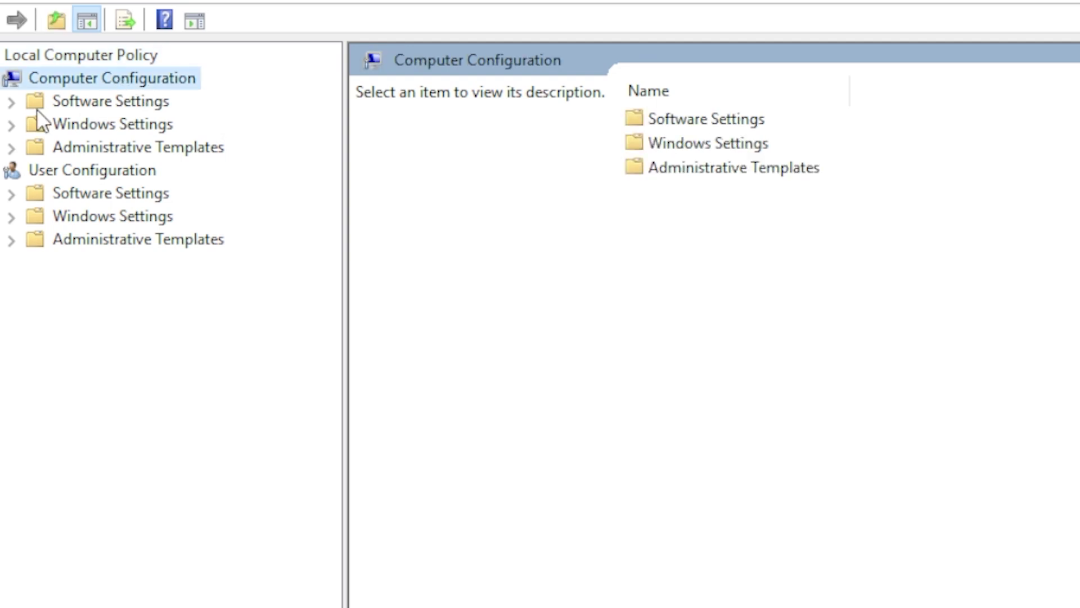
pyautogui.click(12, 147)
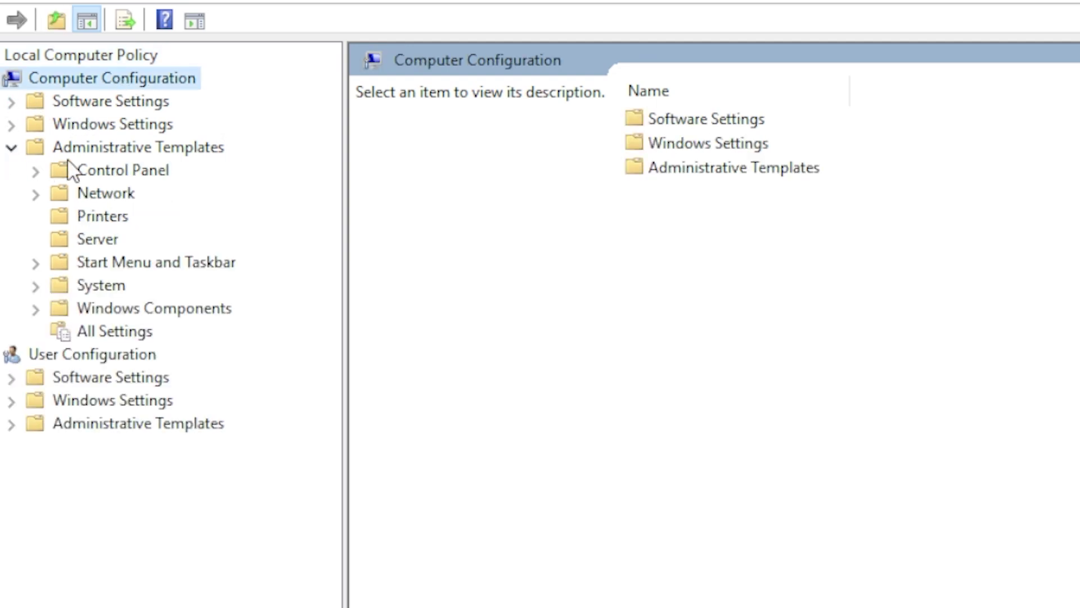
pyautogui.click(85, 149)
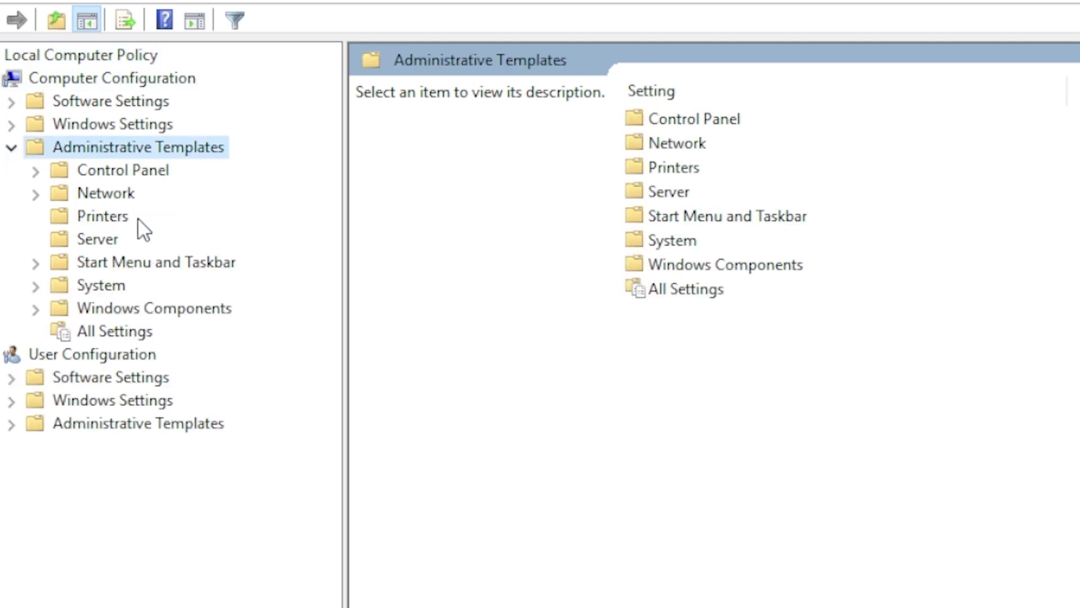
pyautogui.click(38, 308)
pyautogui.click(176, 264)
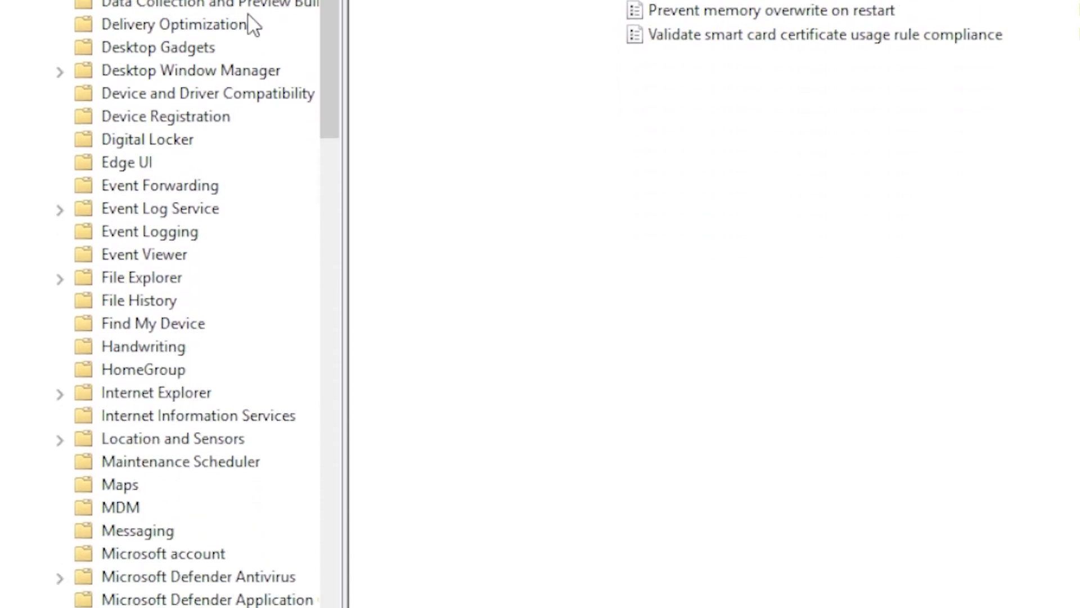
pyautogui.press('m')
pyautogui.scroll(-2, 225, 264)
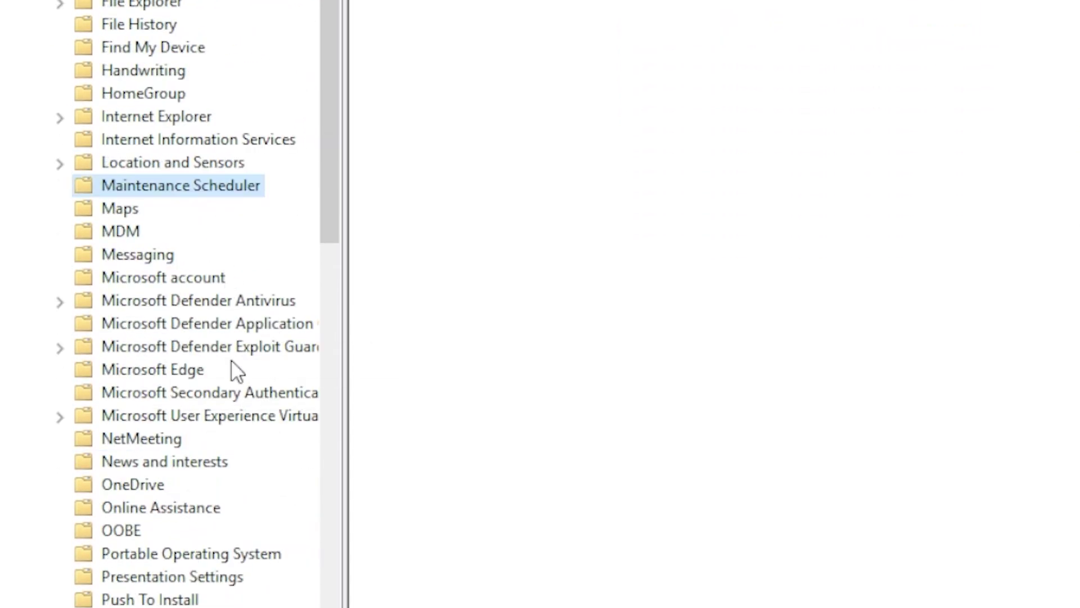
pyautogui.click(258, 301)
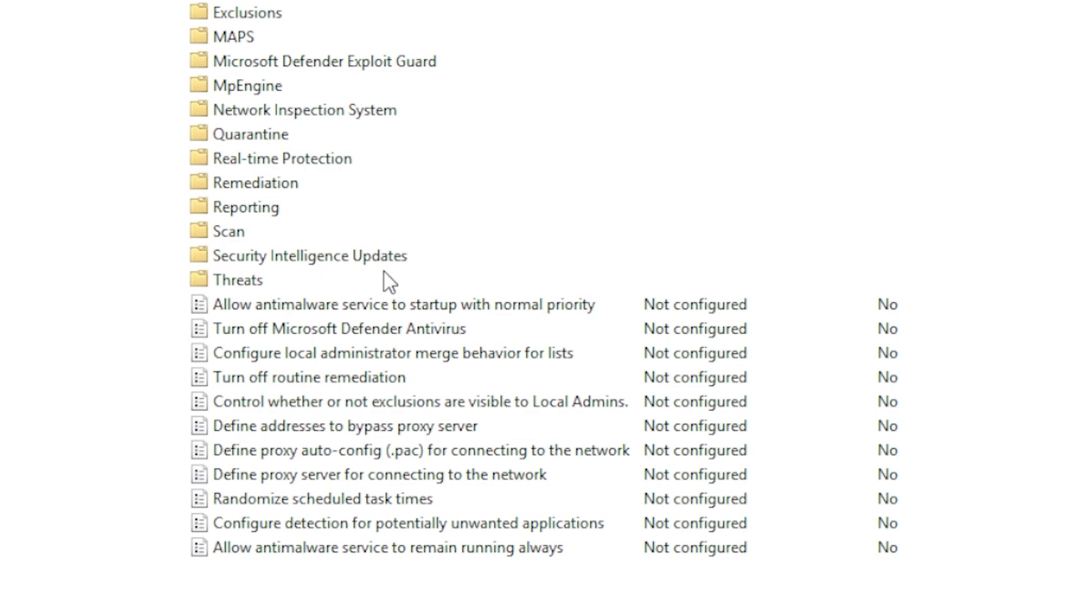
# Set the Turn off Microsoft Defender Antivirus policy to Enabled and apply it
pyautogui.doubleClick(316, 325)
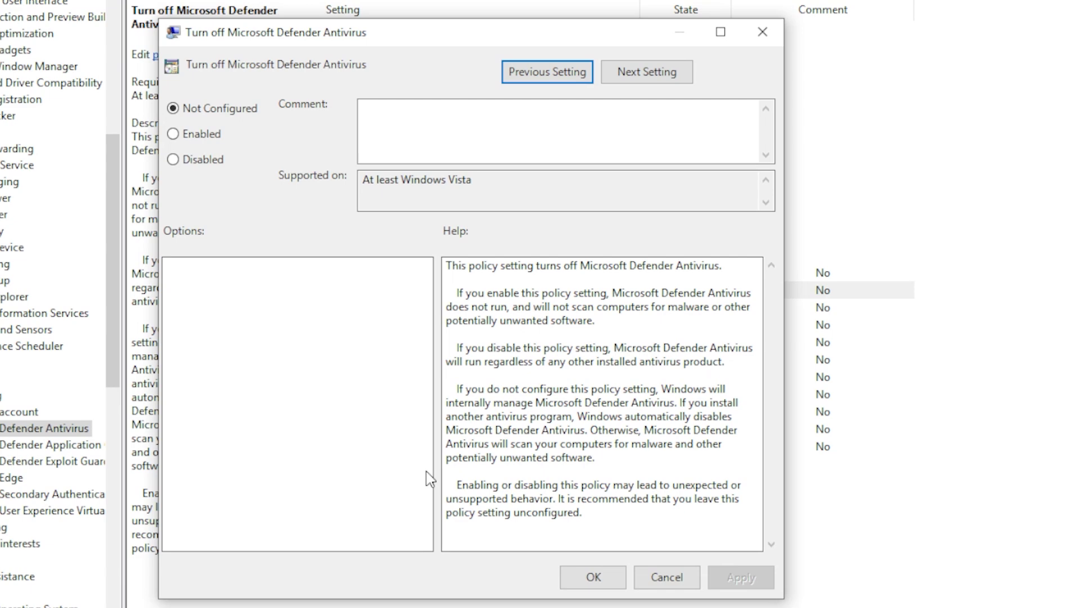
pyautogui.click(183, 140)
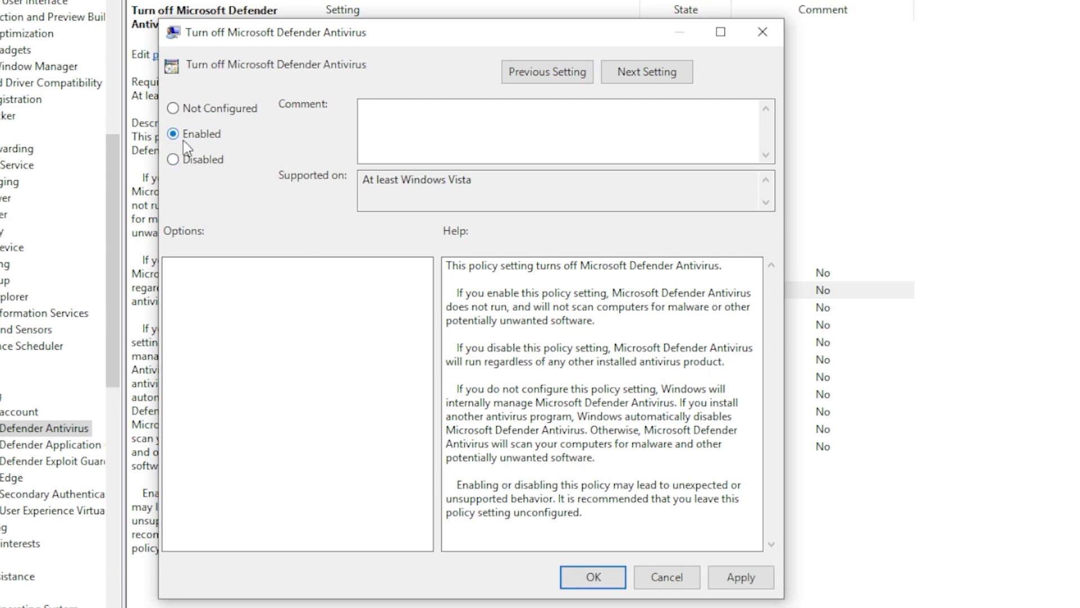
pyautogui.click(737, 584)
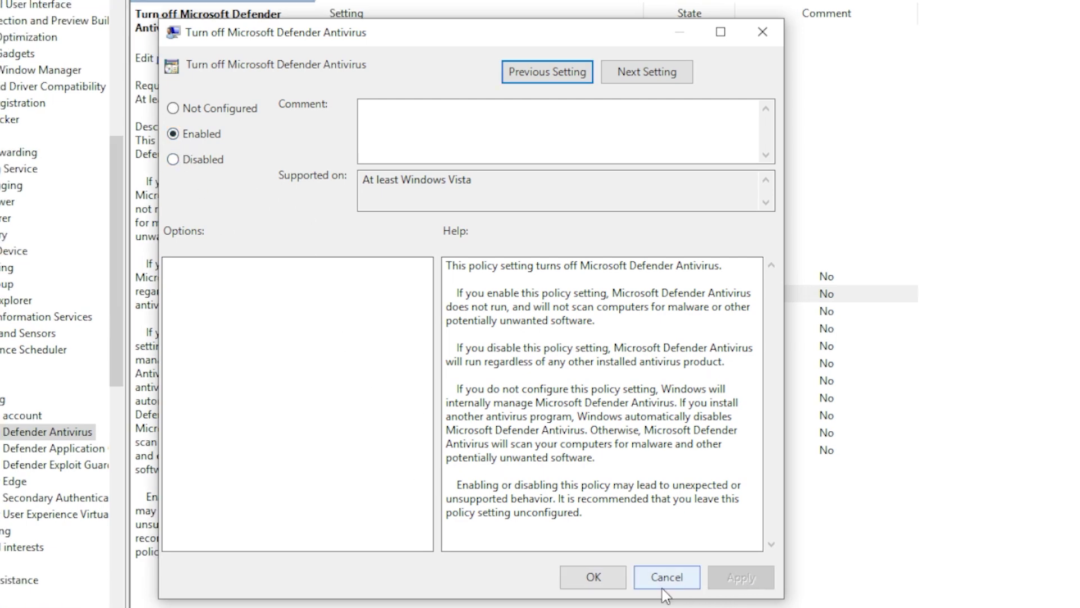
pyautogui.click(595, 577)
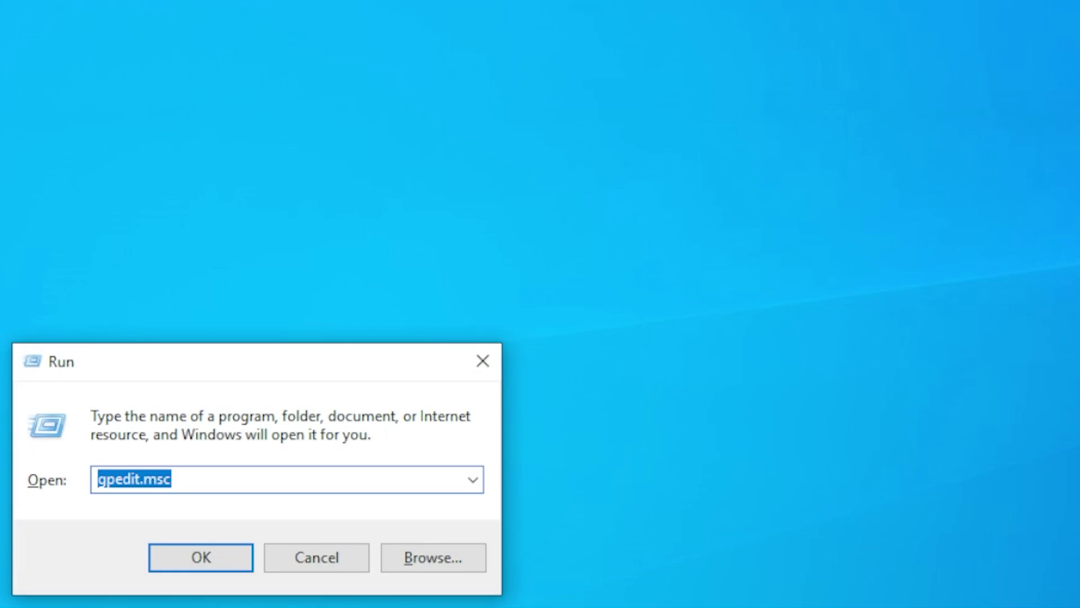
# Launch Registry Editor and expand HKEY_LOCAL_MACHINE\SOFTWARE
pyautogui.write('r')
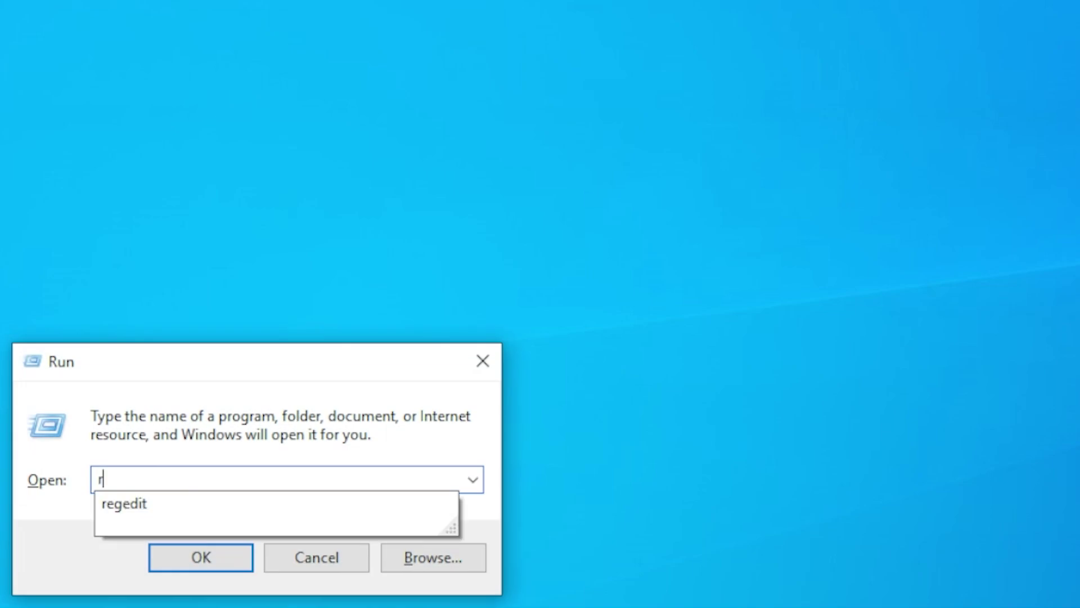
pyautogui.press('Down')
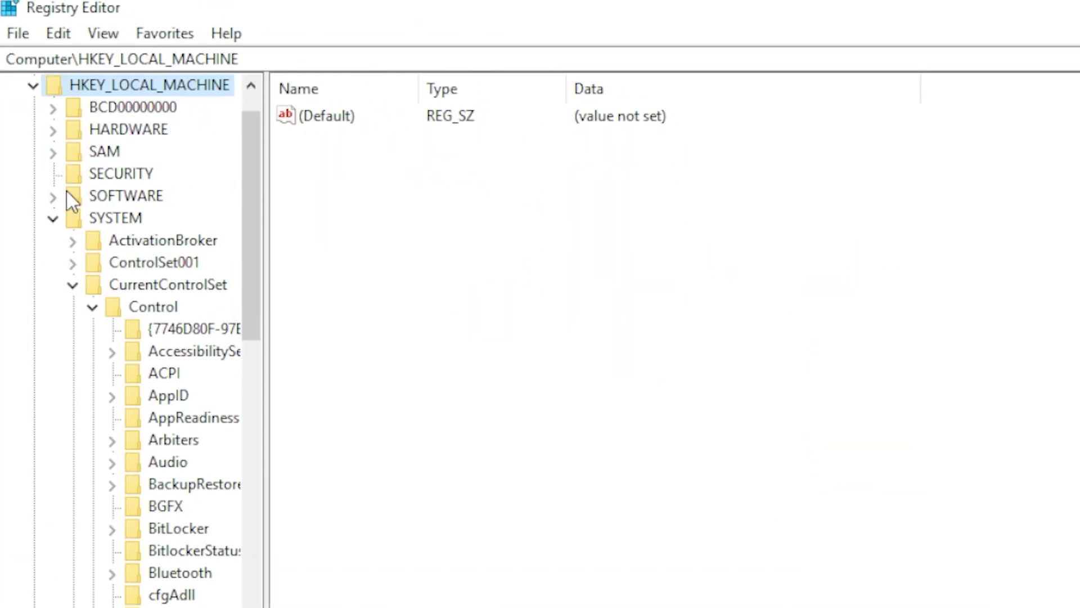
pyautogui.click(53, 218)
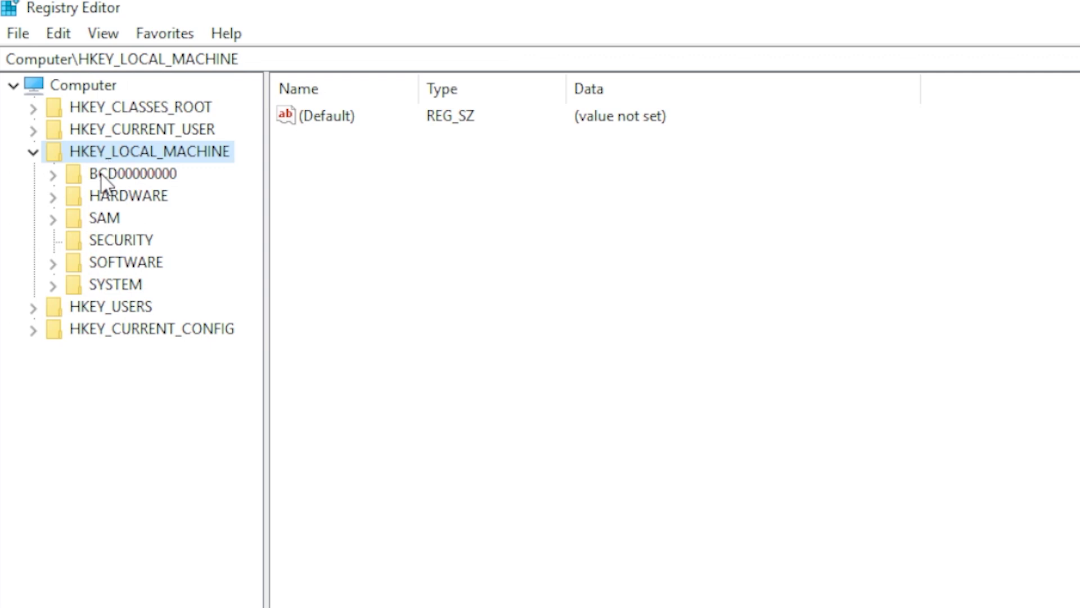
pyautogui.click(106, 263)
pyautogui.click(53, 262)
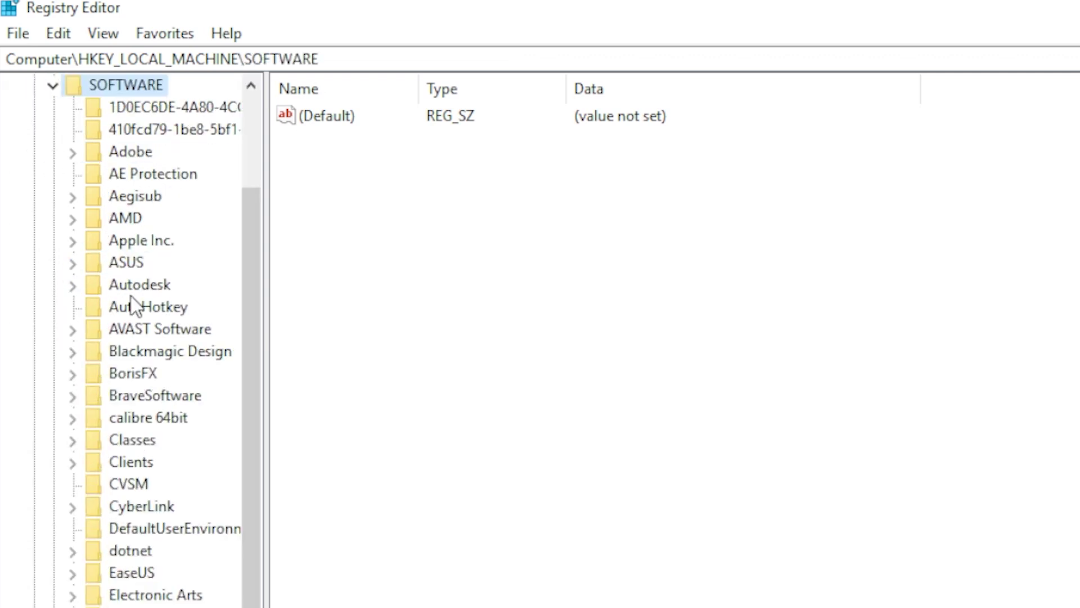
# Open Policies\Microsoft\Windows Defender, showing DisableAntiSpyware at 1, and widen the tree pane
pyautogui.click(158, 395)
pyautogui.scroll(-10, 168, 506)
pyautogui.doubleClick(68, 501)
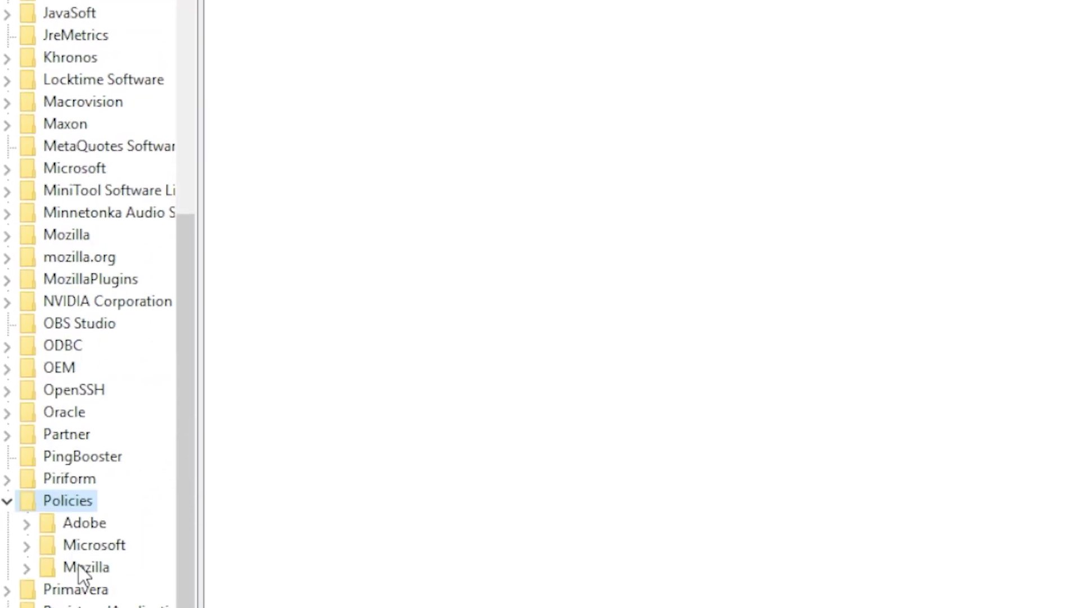
pyautogui.click(23, 576)
pyautogui.click(84, 576)
pyautogui.scroll(-2, 84, 580)
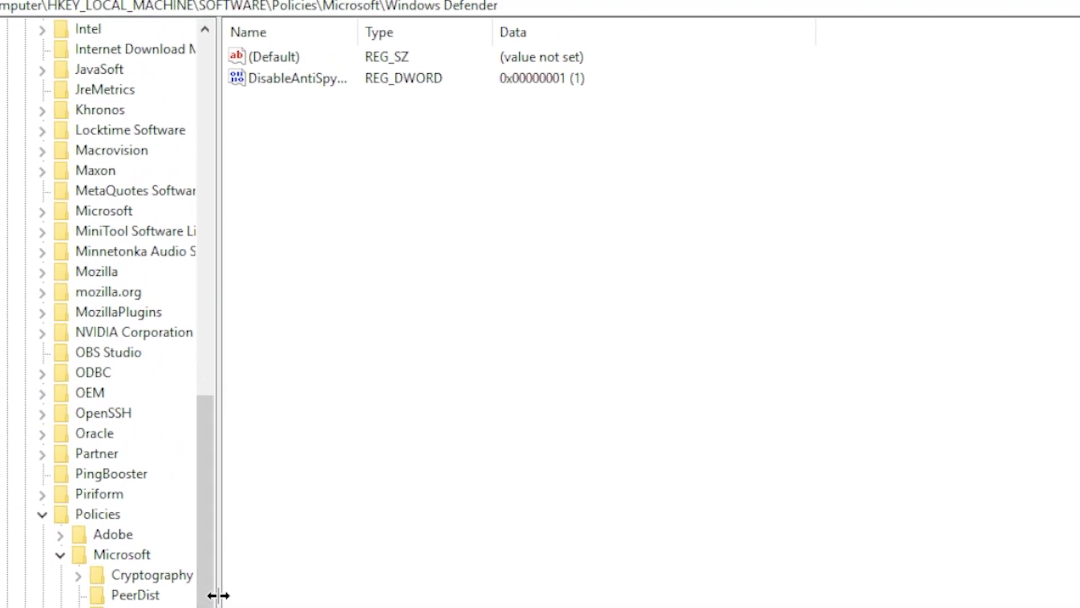
pyautogui.moveTo(213, 595); pyautogui.dragTo(271, 595)
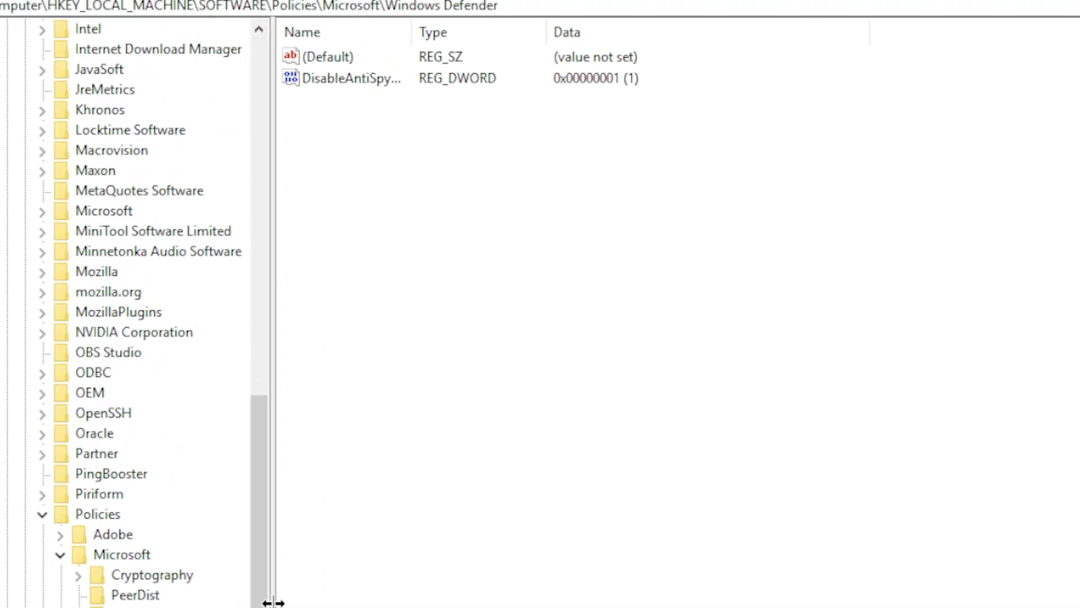
pyautogui.rightClick(108, 550)
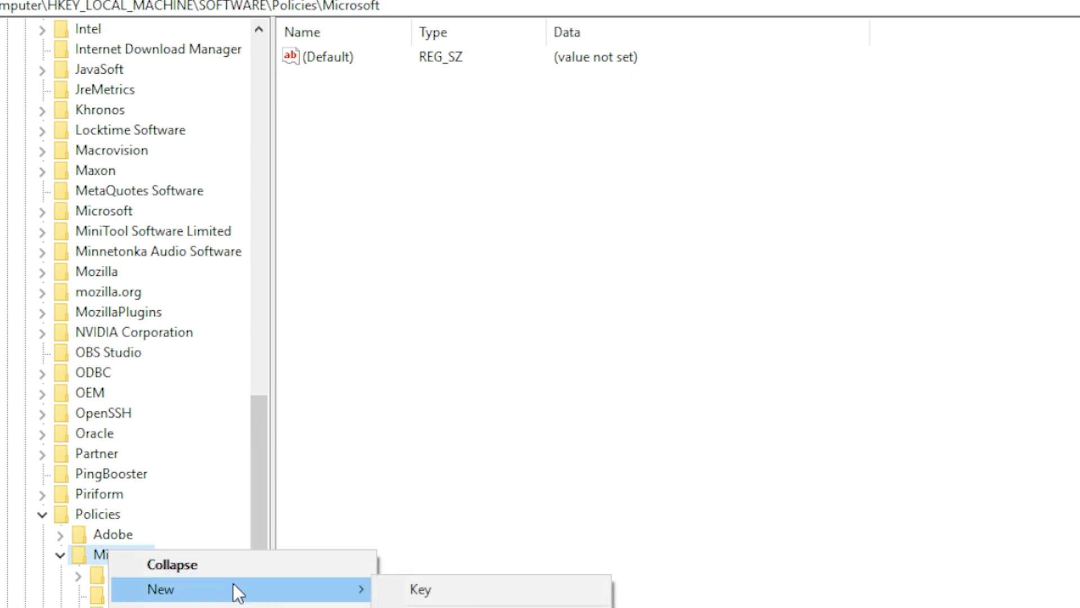
pyautogui.moveTo(245, 589)
pyautogui.click(346, 209)
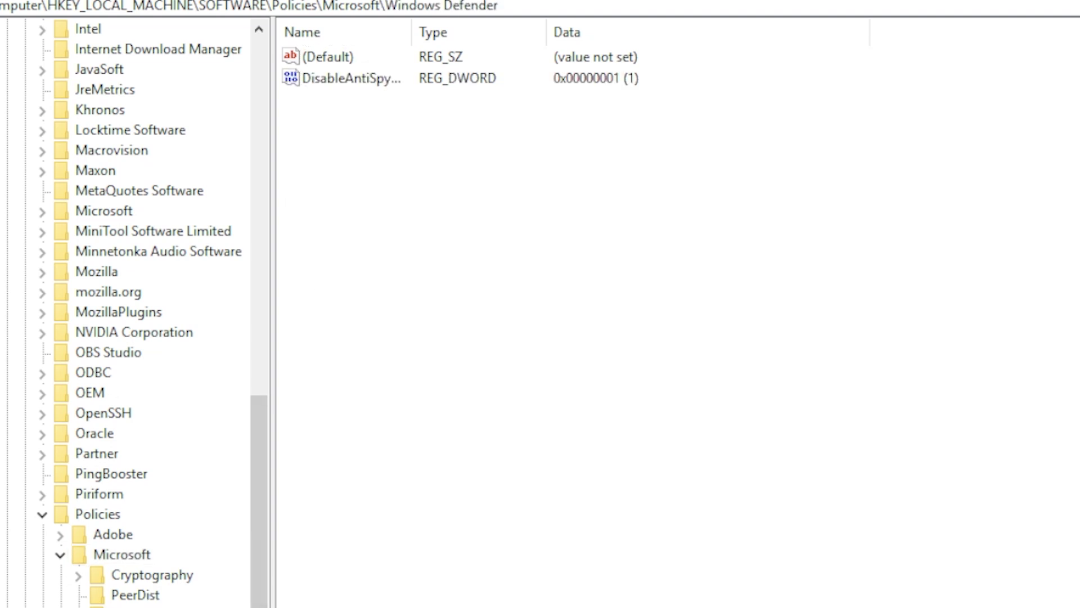
pyautogui.doubleClick(362, 83)
pyautogui.moveTo(313, 25)
pyautogui.mouseDown()
pyautogui.moveTo(699, 193)
pyautogui.moveTo(679, 167)
pyautogui.mouseUp()
pyautogui.click(751, 175)
pyautogui.rightClick(686, 175)
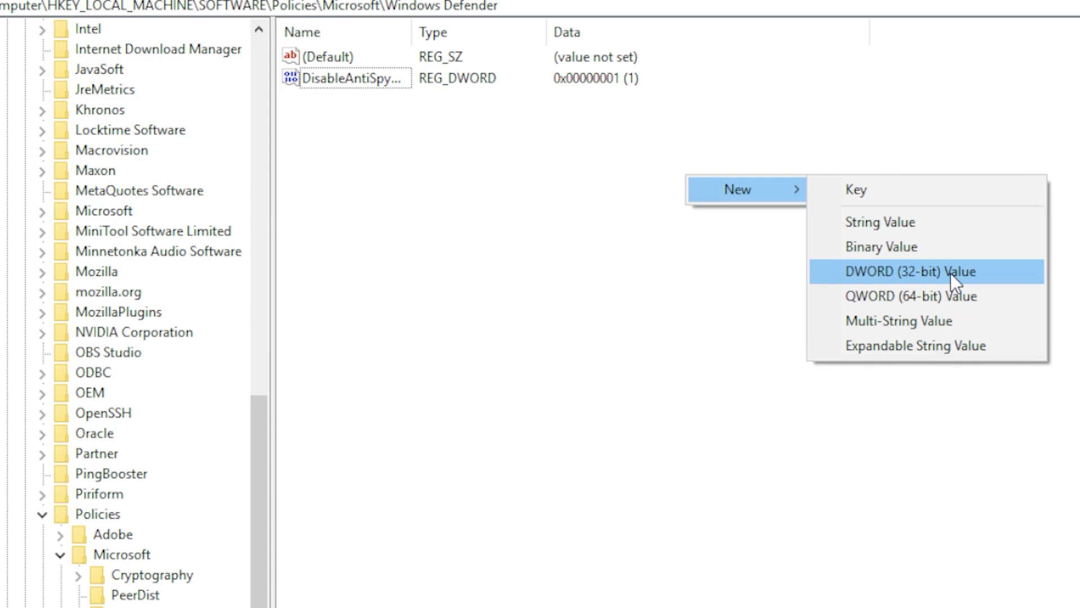
pyautogui.click(441, 194)
pyautogui.doubleClick(342, 85)
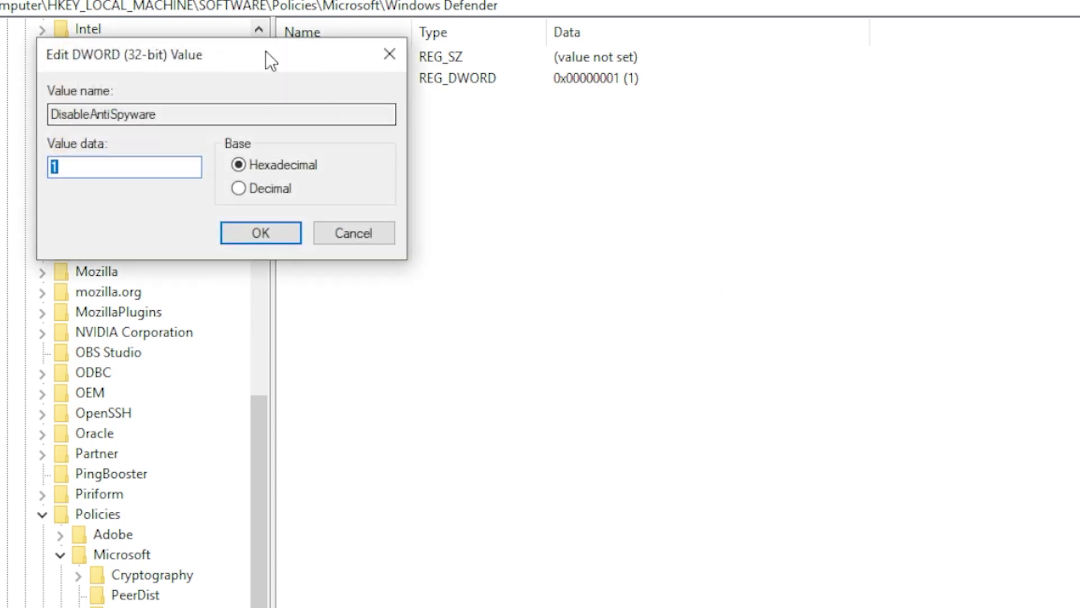
pyautogui.moveTo(266, 47); pyautogui.dragTo(481, 138)
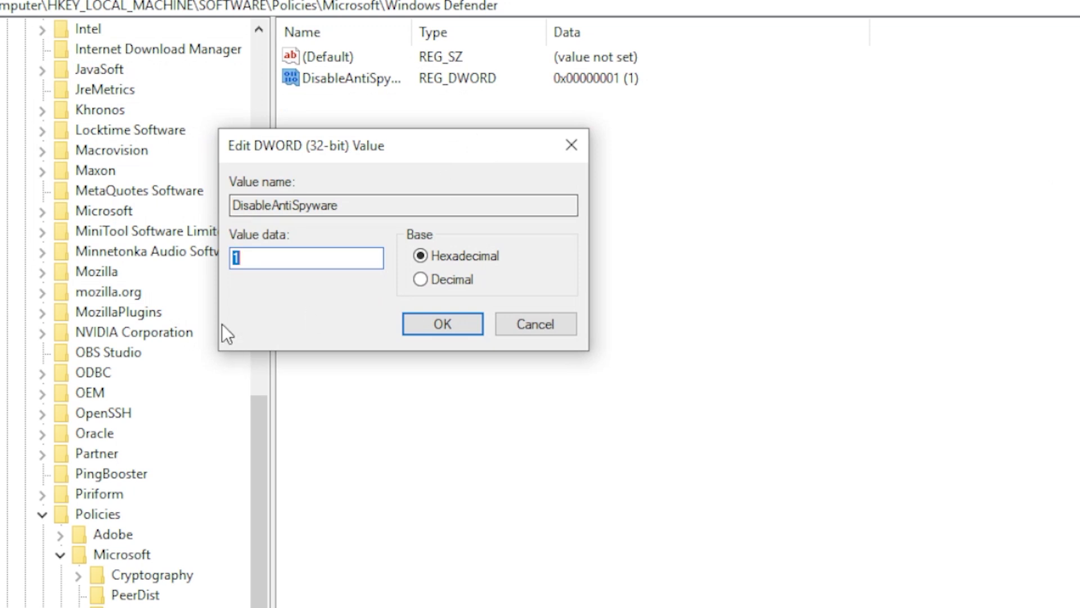
pyautogui.click(269, 250)
pyautogui.click(475, 326)
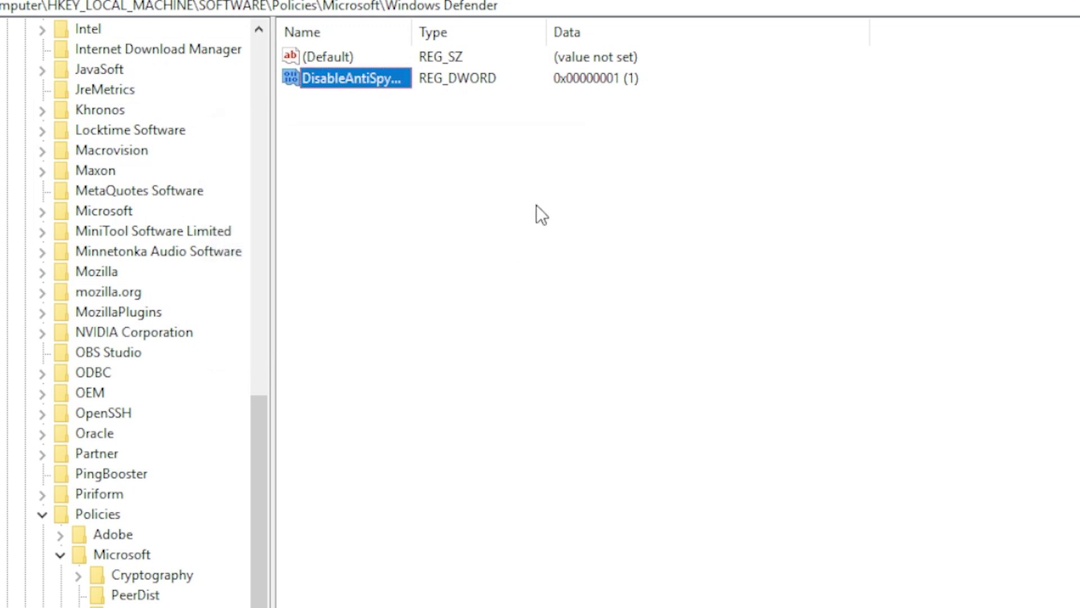
# Change DisableAntiSpyware's value data from 1 to 0
pyautogui.click(538, 214)
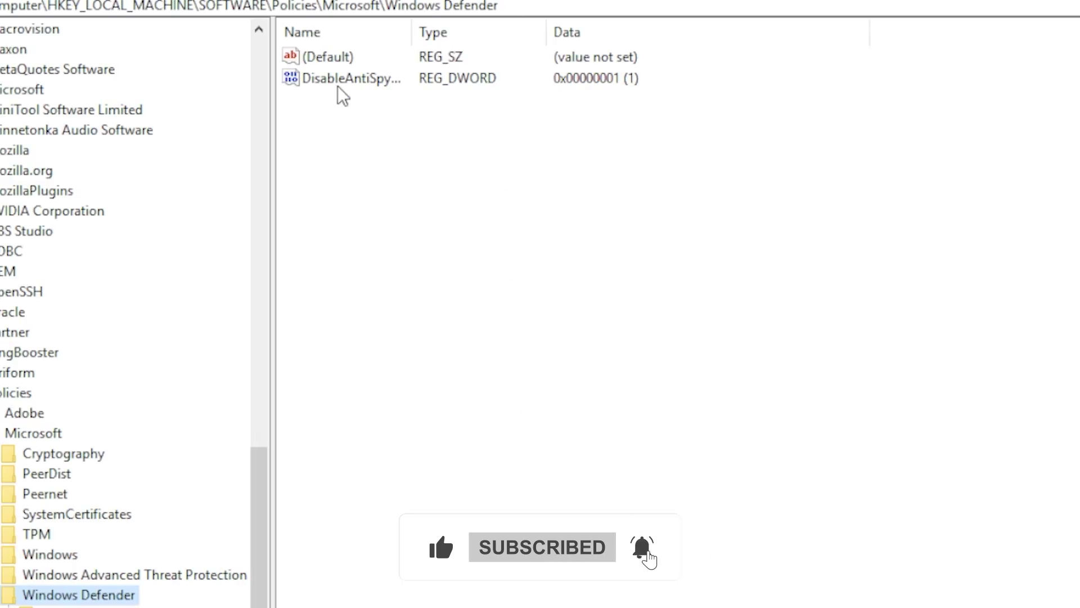
pyautogui.doubleClick(339, 79)
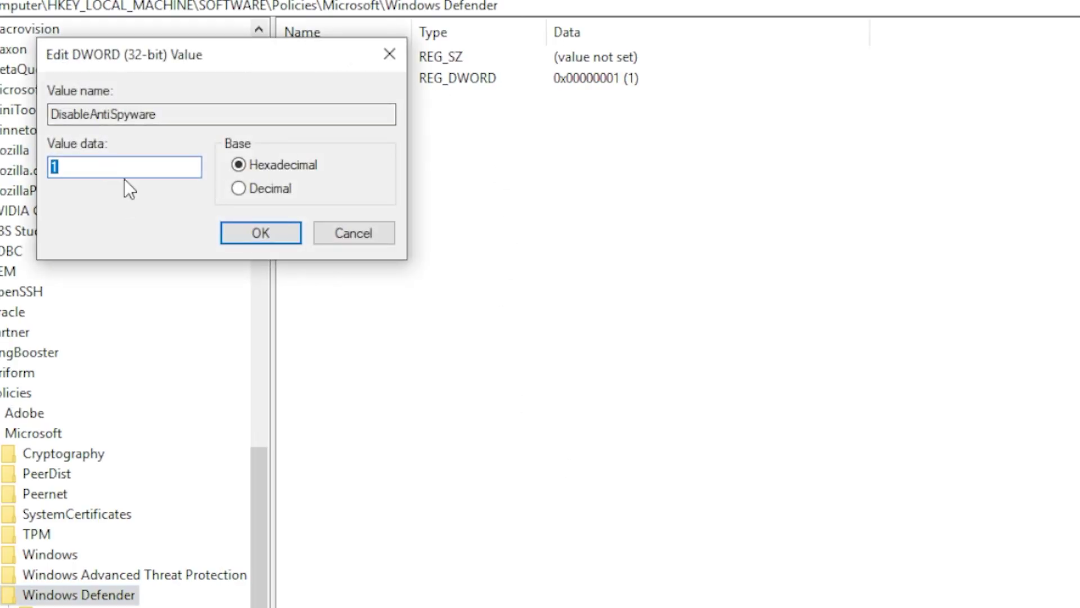
pyautogui.write('0')
pyautogui.click(266, 230)
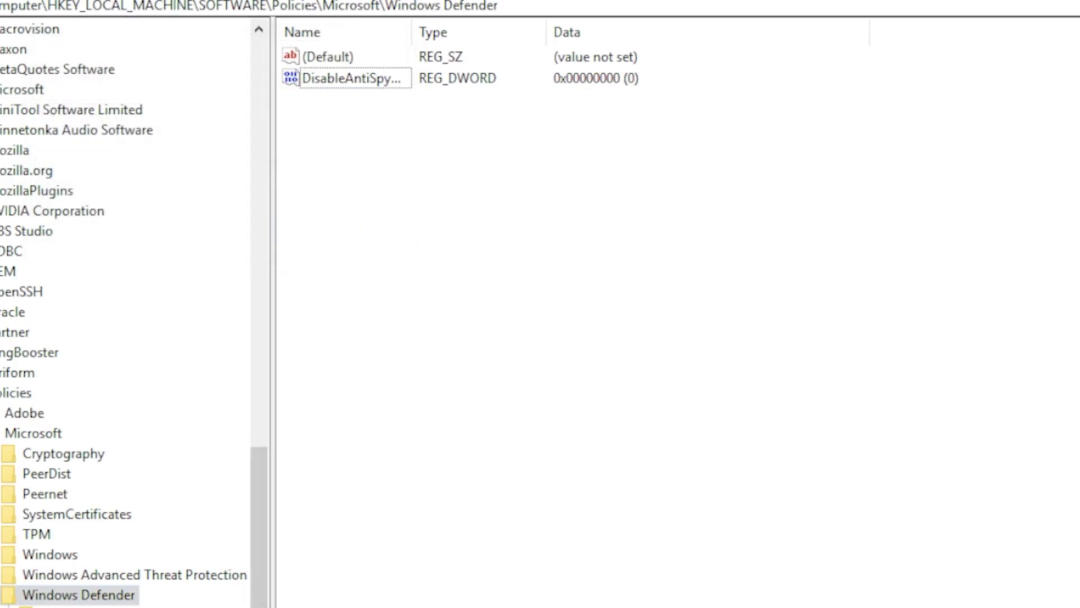